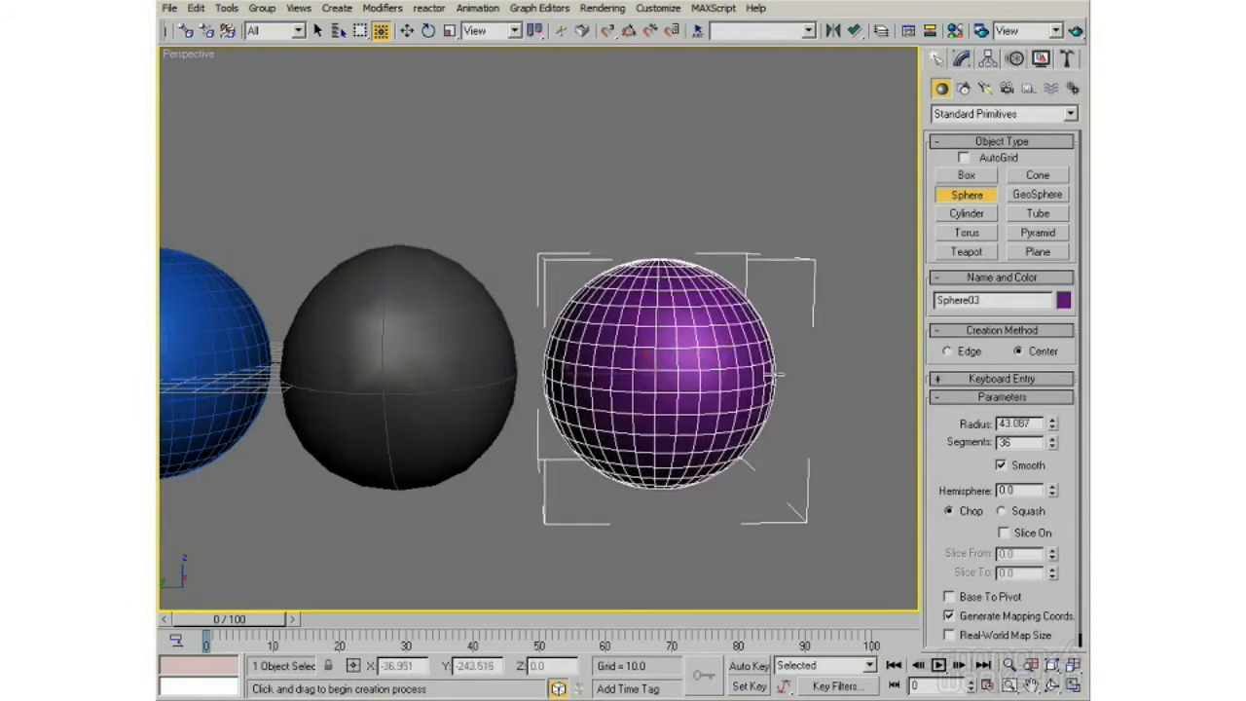
- Finish creating the purple sphere and convert it to a NURBS surface
right_click(699, 336)
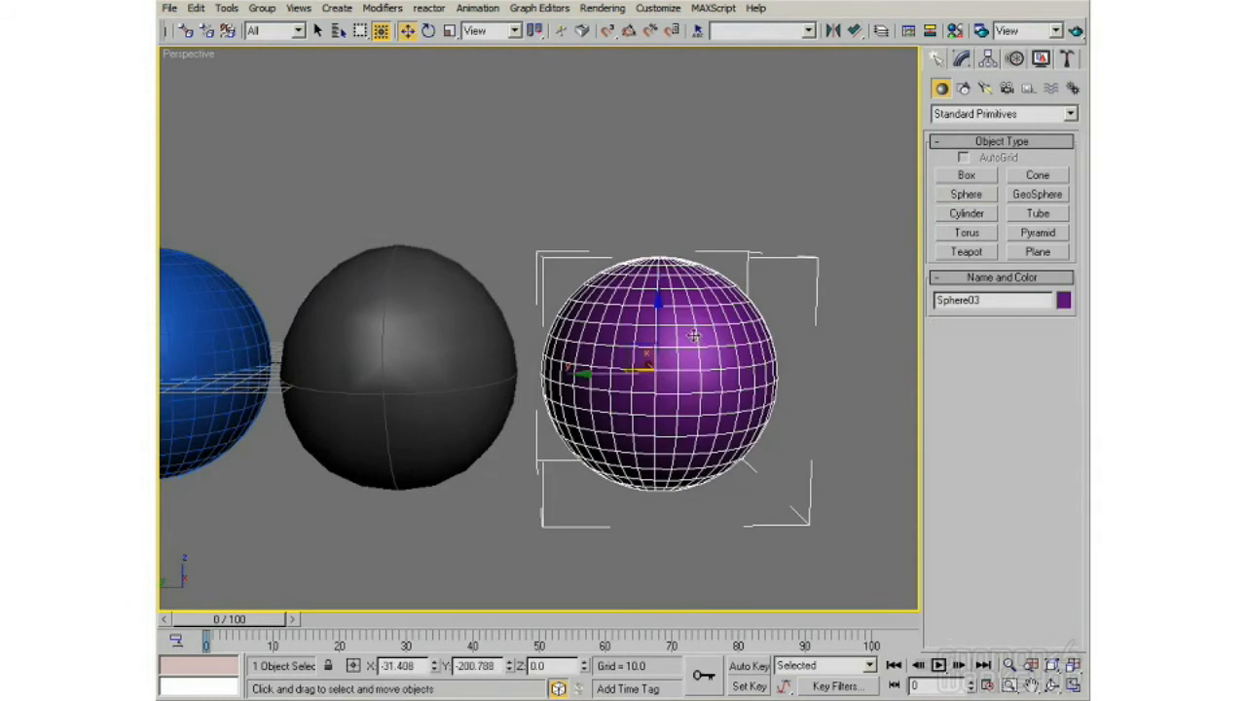
right_click(693, 334)
mouse_move(749, 495)
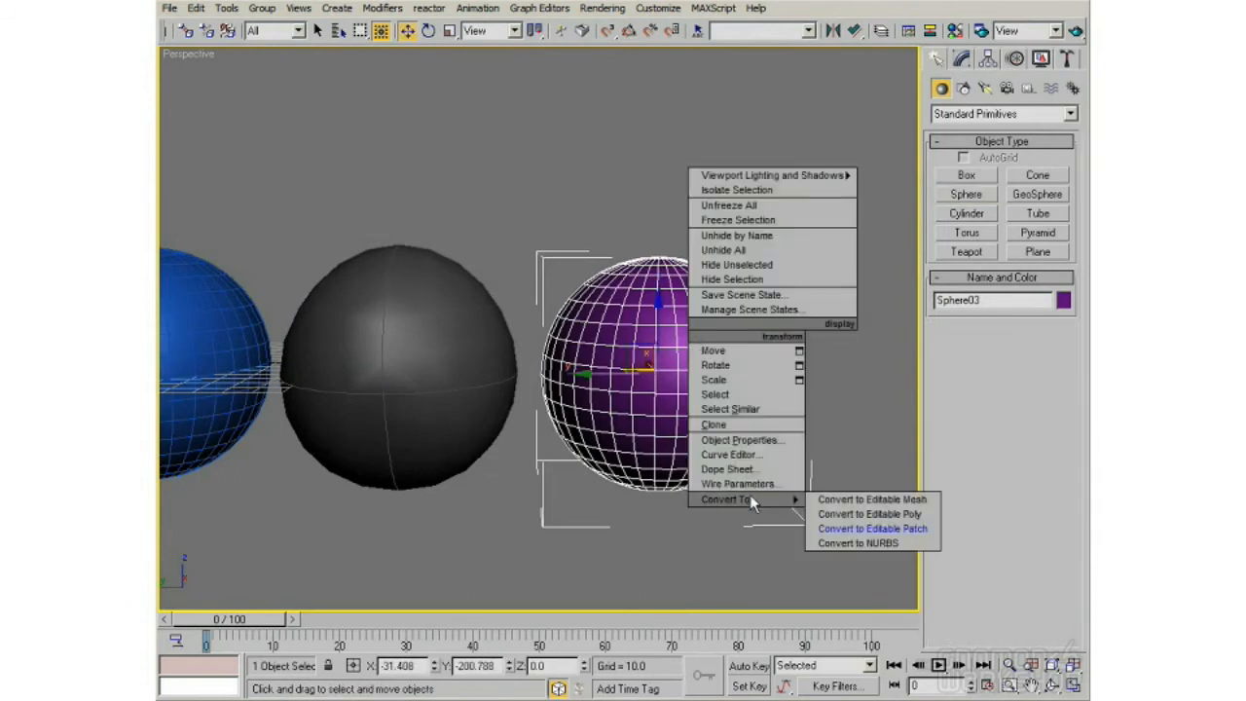
click(856, 542)
alt+middle_drag(751, 444, 700, 421)
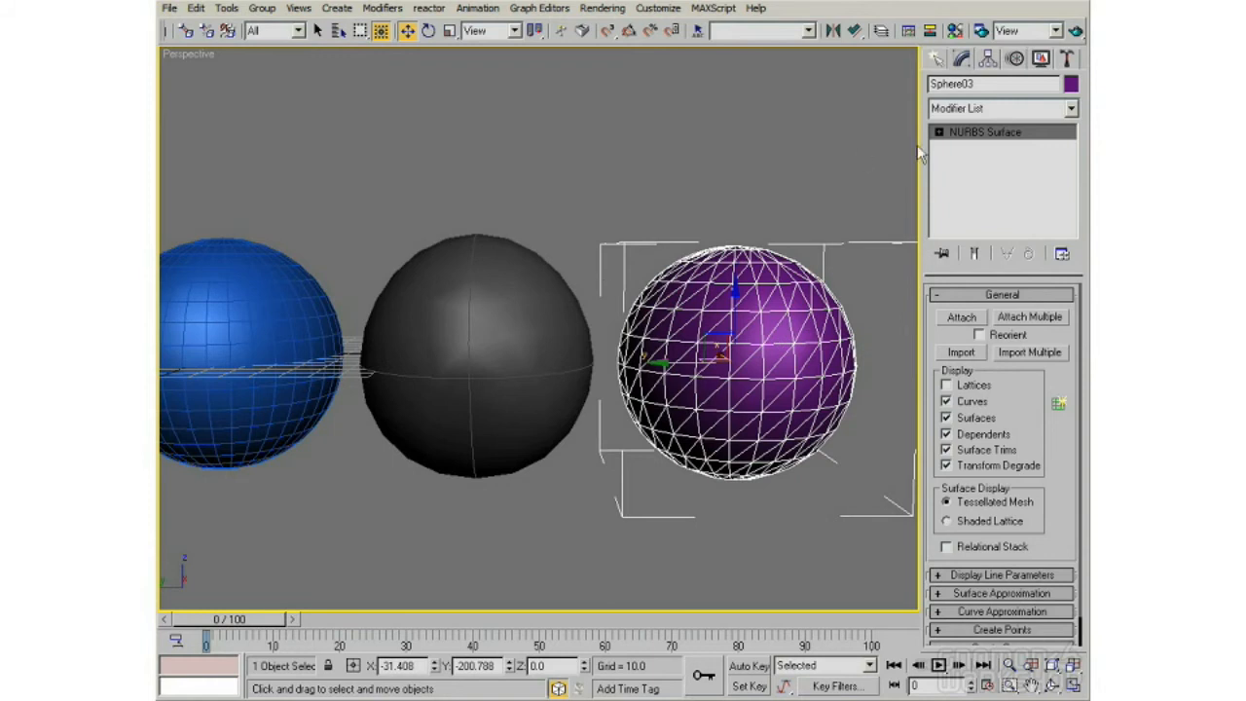
- Enter the Surface CV level and push control vertices on the purple sphere's upper side inward to form a dent
click(938, 133)
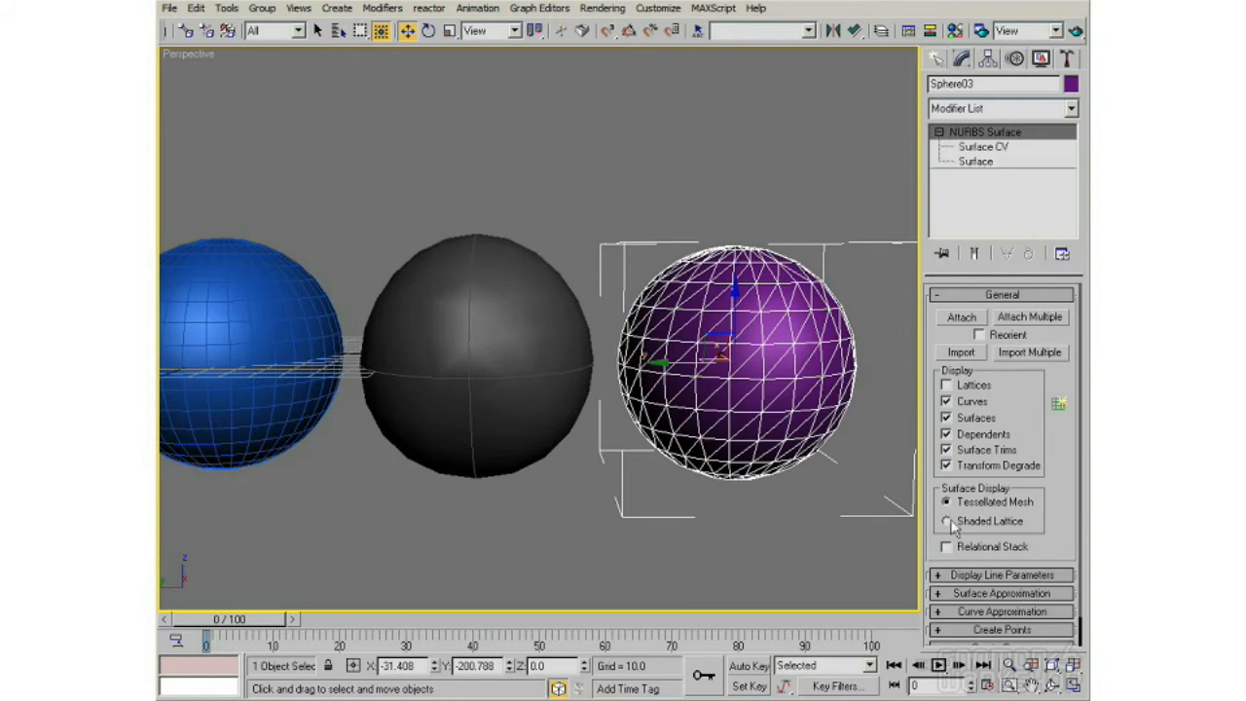
click(991, 147)
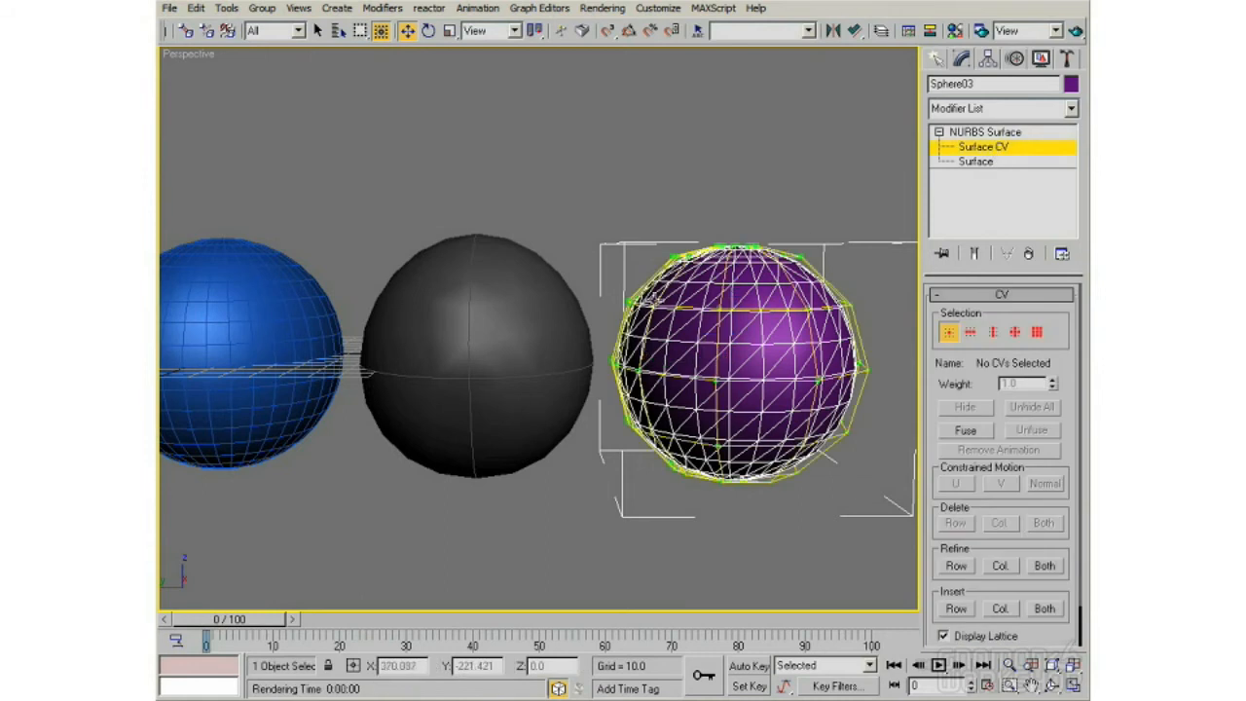
click(630, 301)
mouse_move(608, 273)
mouse_down()
mouse_move(569, 228)
mouse_move(661, 296)
mouse_move(654, 286)
mouse_up()
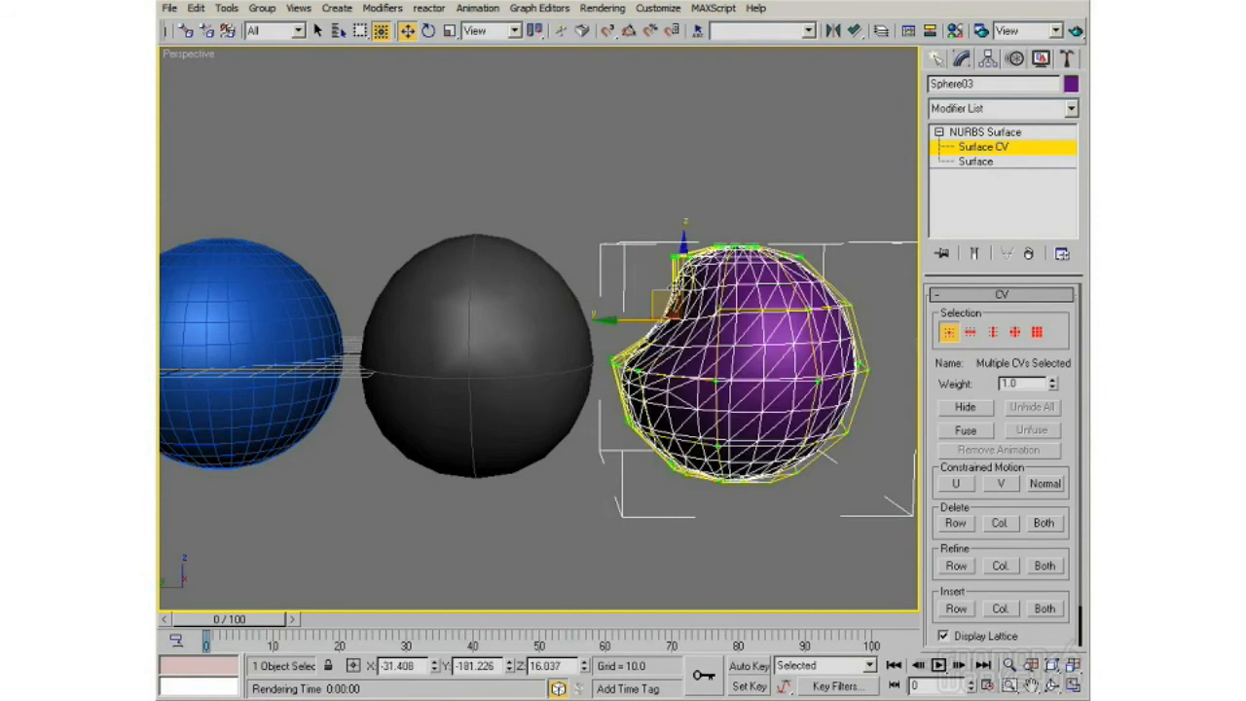
- Disable Transform Degrade on the NURBS surface and nudge the selected control vertices of the dent slightly upward
click(984, 134)
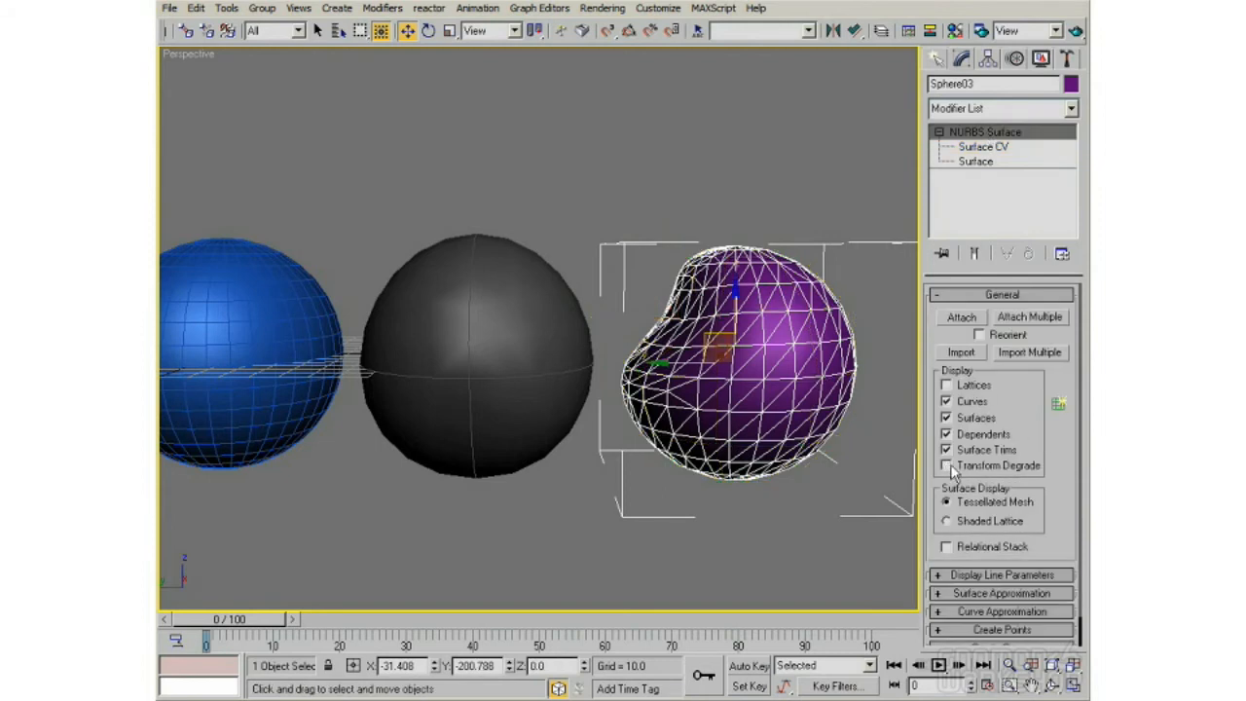
click(986, 148)
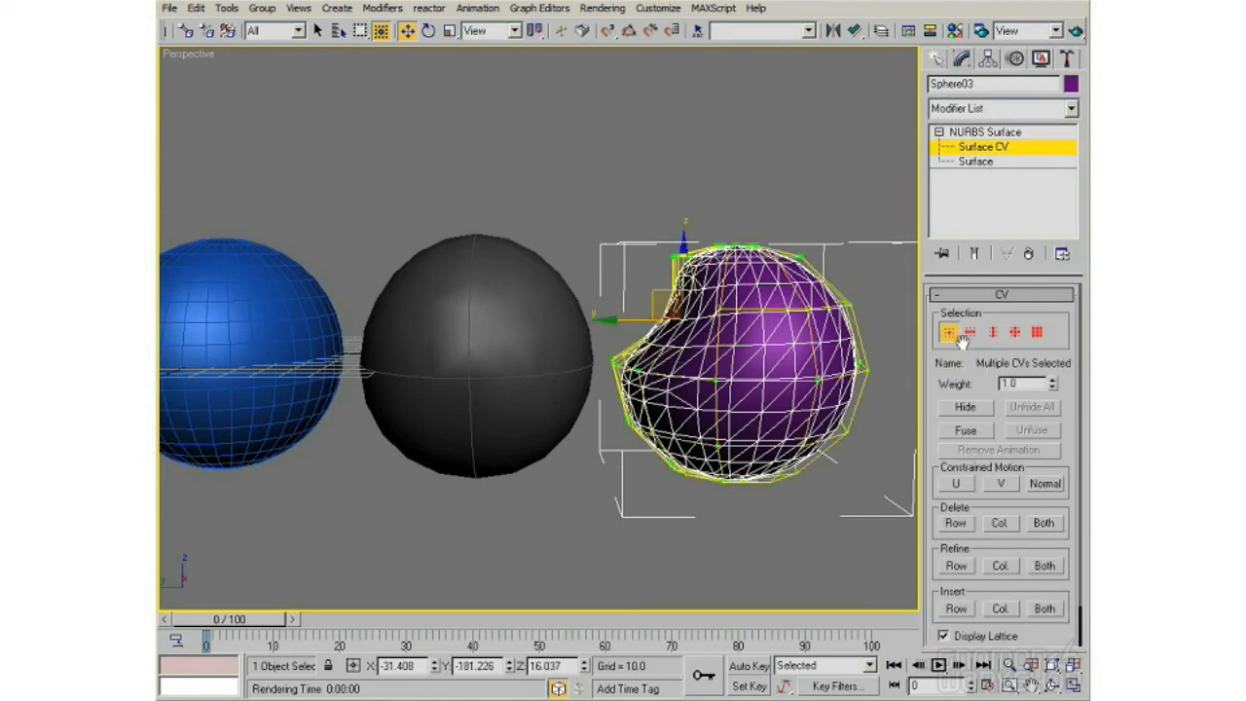
mouse_move(658, 292)
mouse_down()
mouse_move(617, 269)
mouse_move(638, 297)
mouse_move(662, 286)
mouse_move(635, 273)
mouse_move(662, 285)
mouse_up()
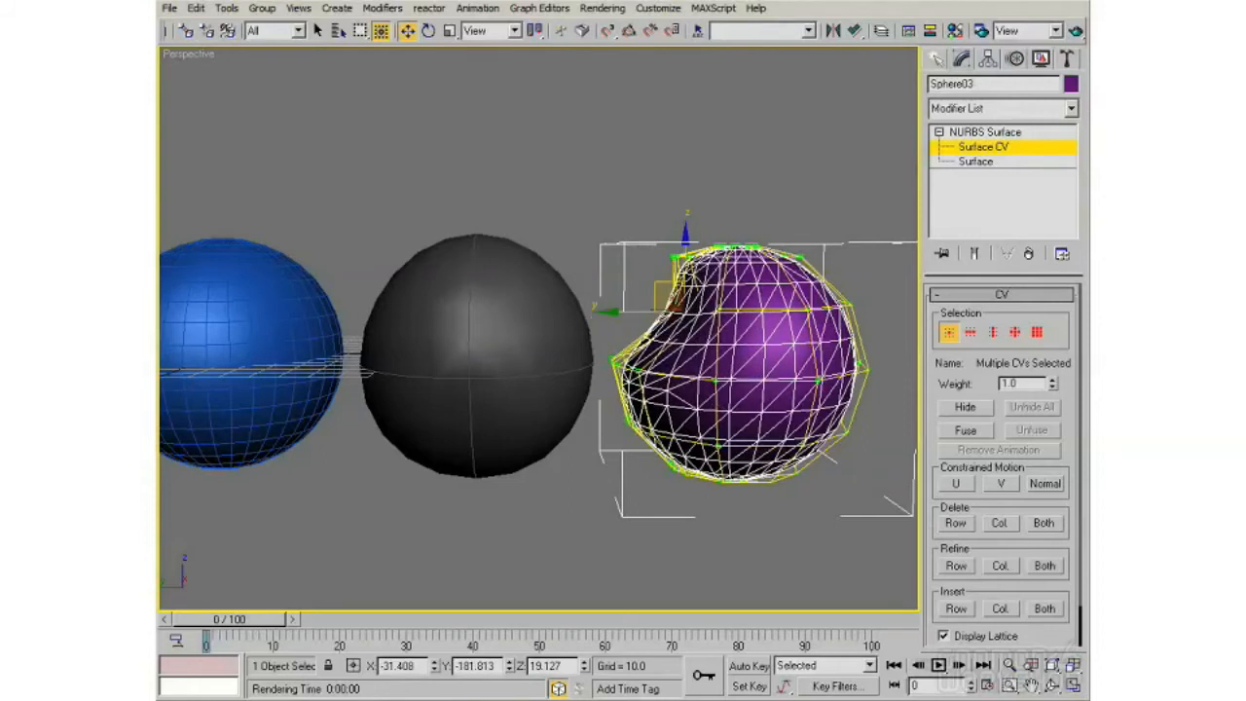
- Turn the Edged Faces display off and back on in the Perspective viewport
right_click(192, 56)
click(224, 127)
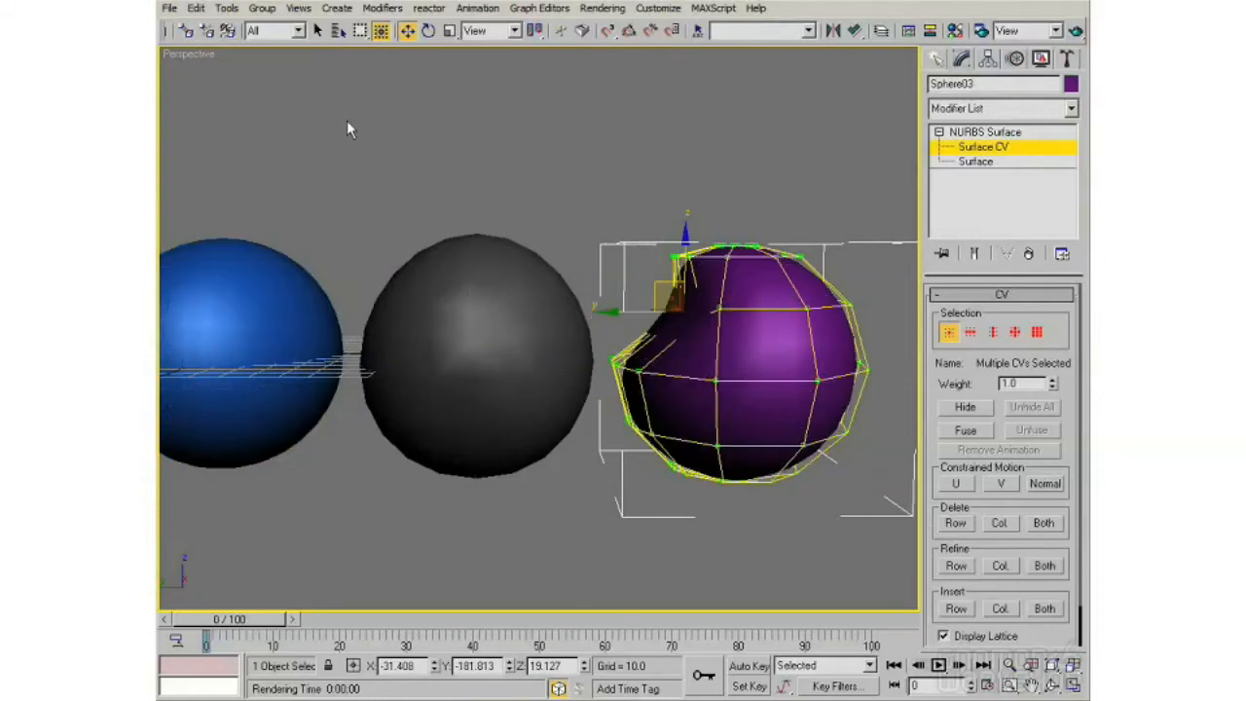
right_click(193, 55)
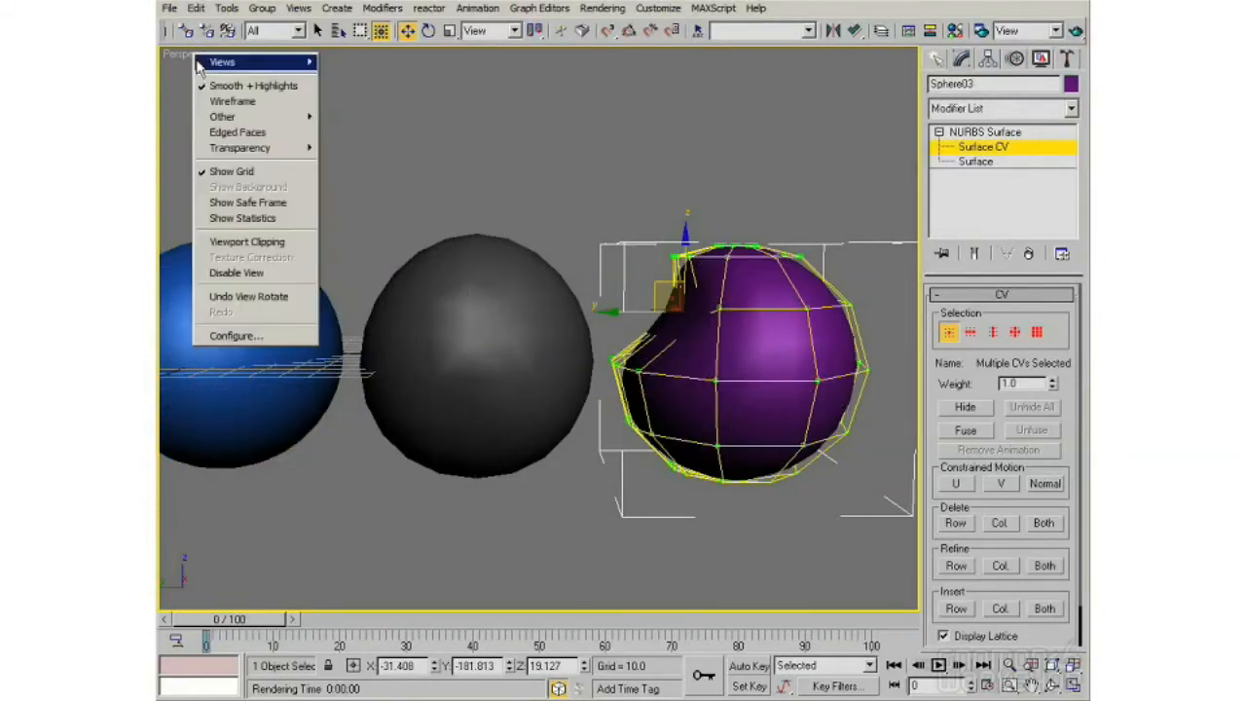
click(239, 132)
- Pull the selected control vertices up and outward so the purple sphere bulges toward the grey sphere
alt+middle_drag(697, 359, 656, 291)
drag(656, 291, 559, 188)
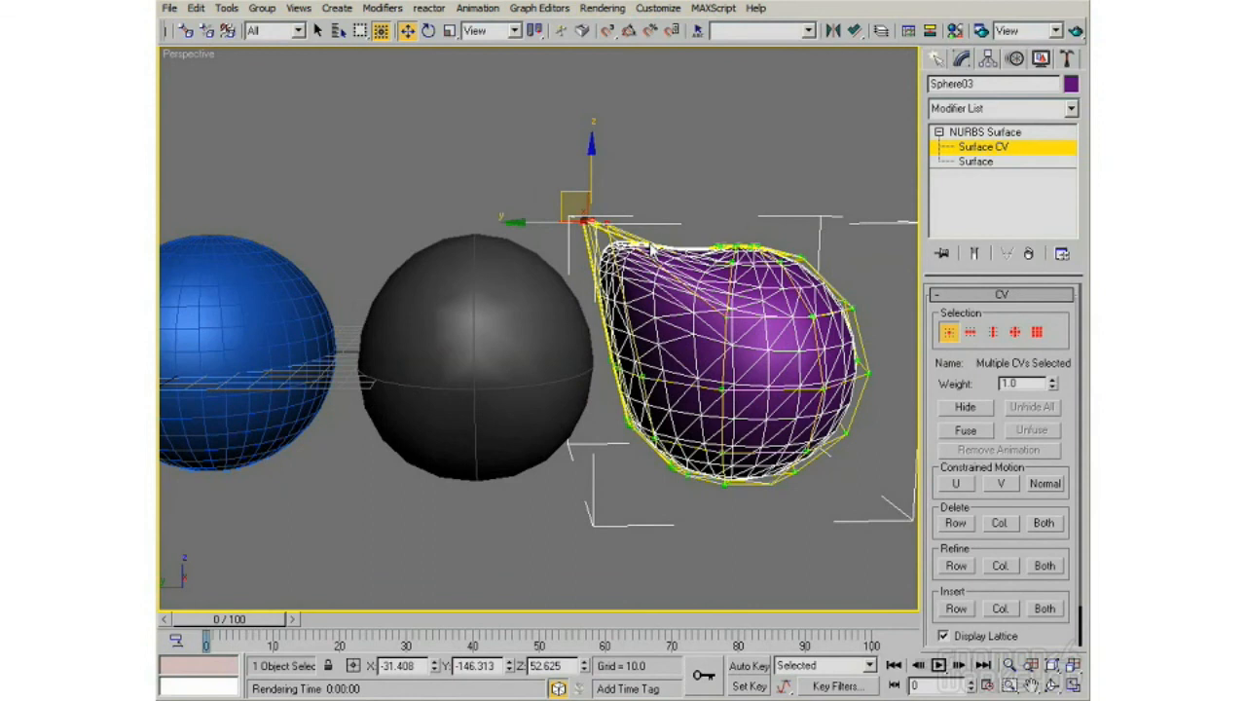
alt+middle_drag(535, 305, 607, 308)
scroll(582, 305, down, 3)
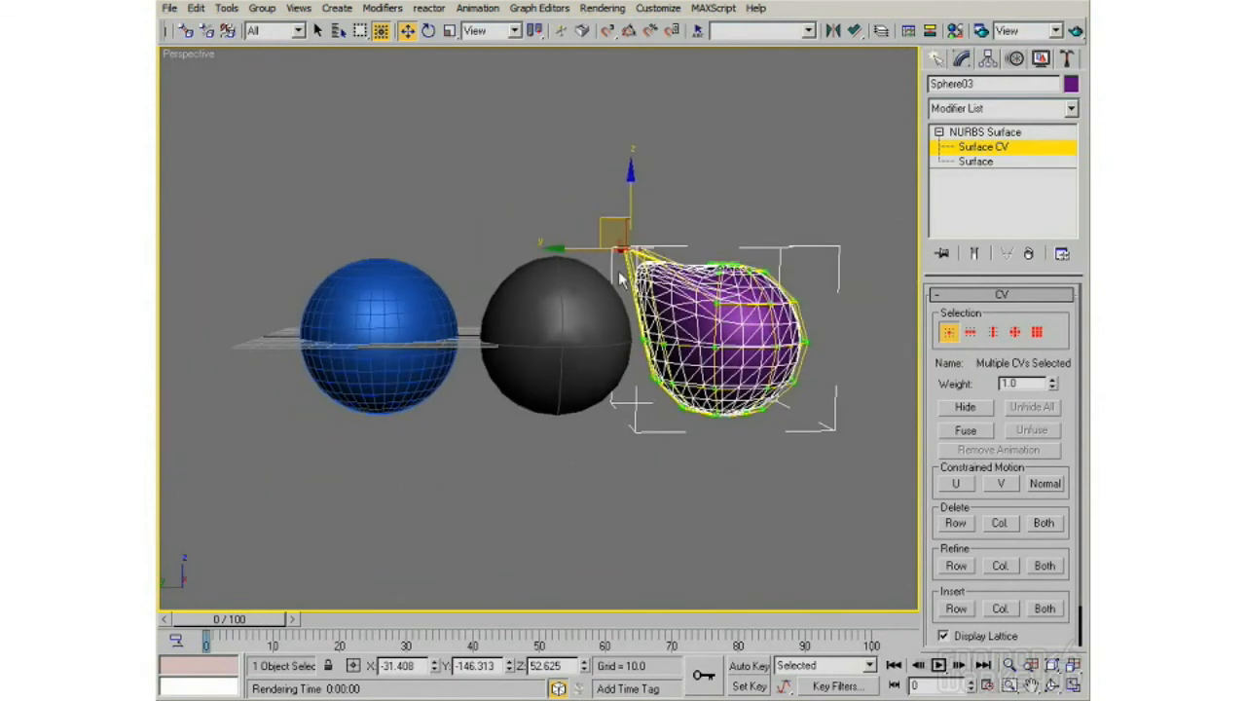
middle_drag(728, 310, 725, 326)
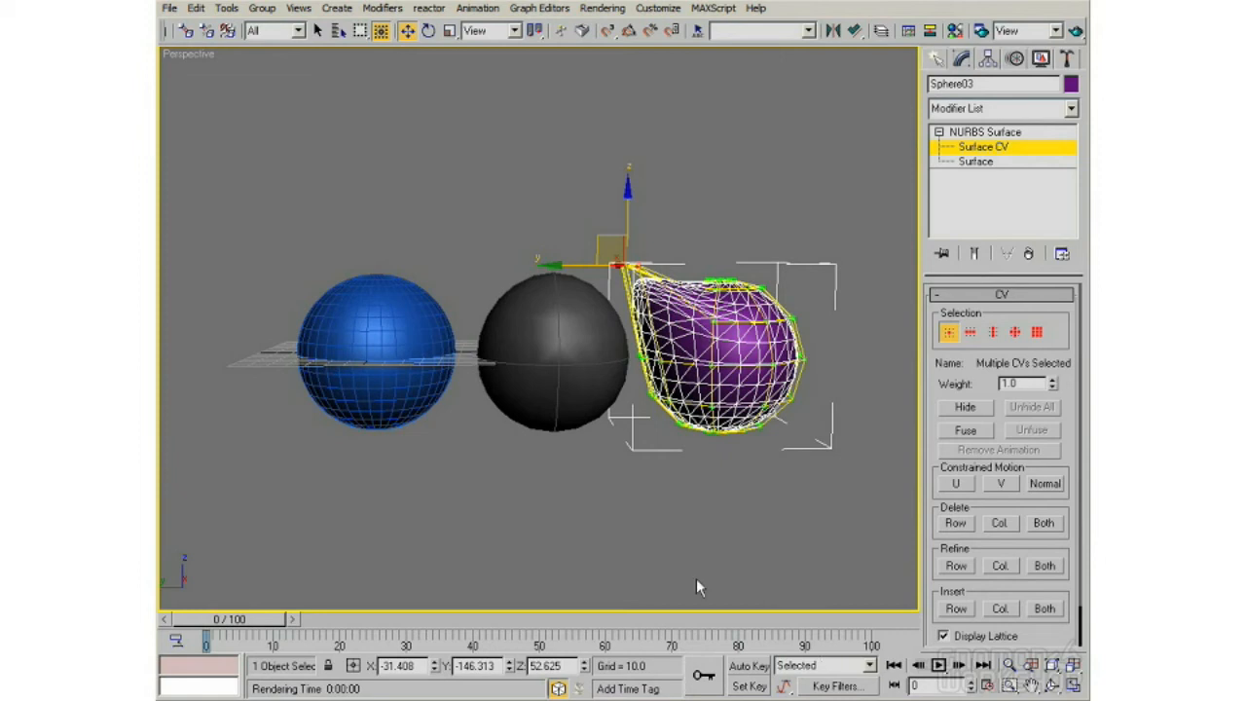
mouse_move(660, 481)
alt+middle_down()
mouse_move(650, 490)
mouse_move(666, 485)
alt+middle_up()
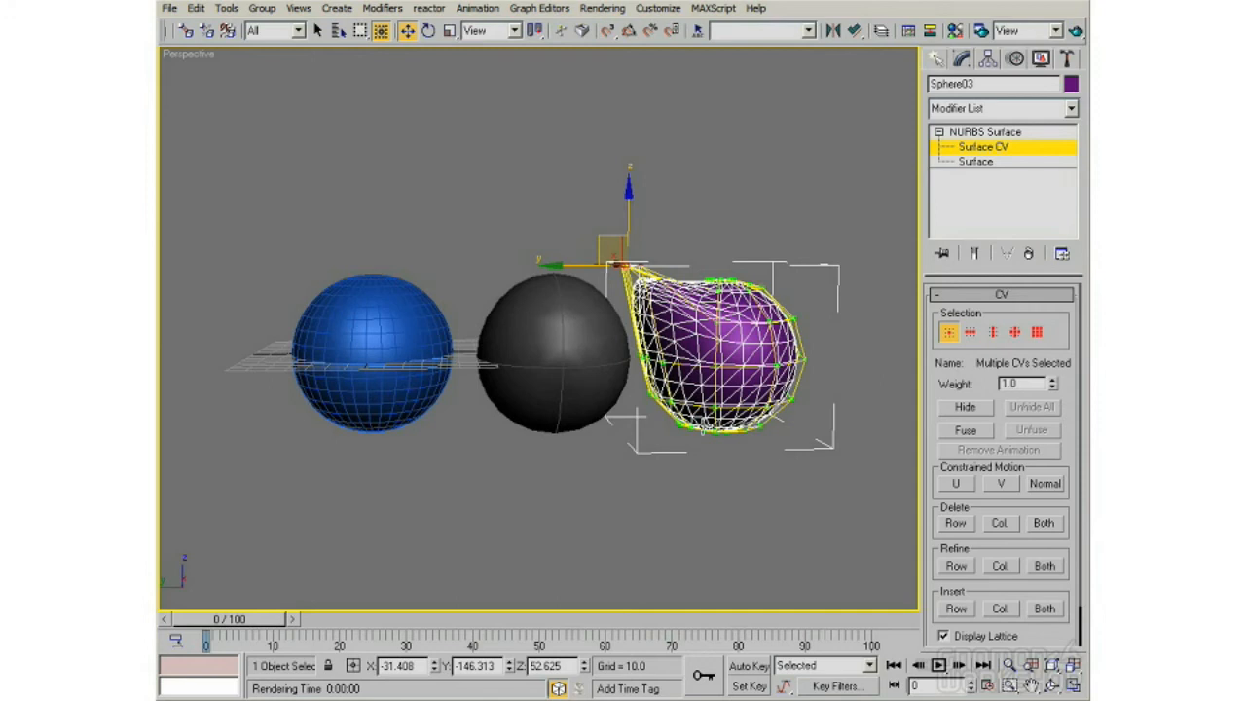
mouse_move(717, 403)
middle_down()
mouse_move(704, 415)
mouse_move(709, 405)
middle_up()
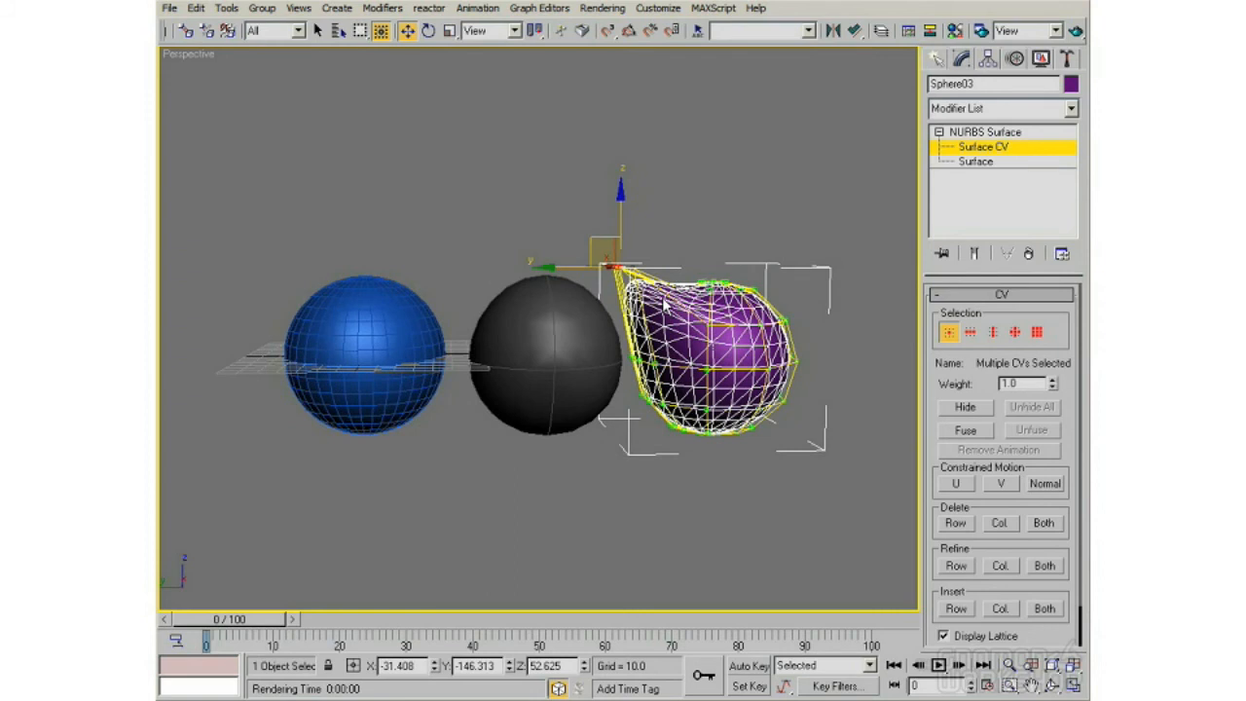
mouse_move(653, 334)
alt+middle_down()
mouse_move(661, 384)
mouse_move(661, 339)
alt+middle_up()
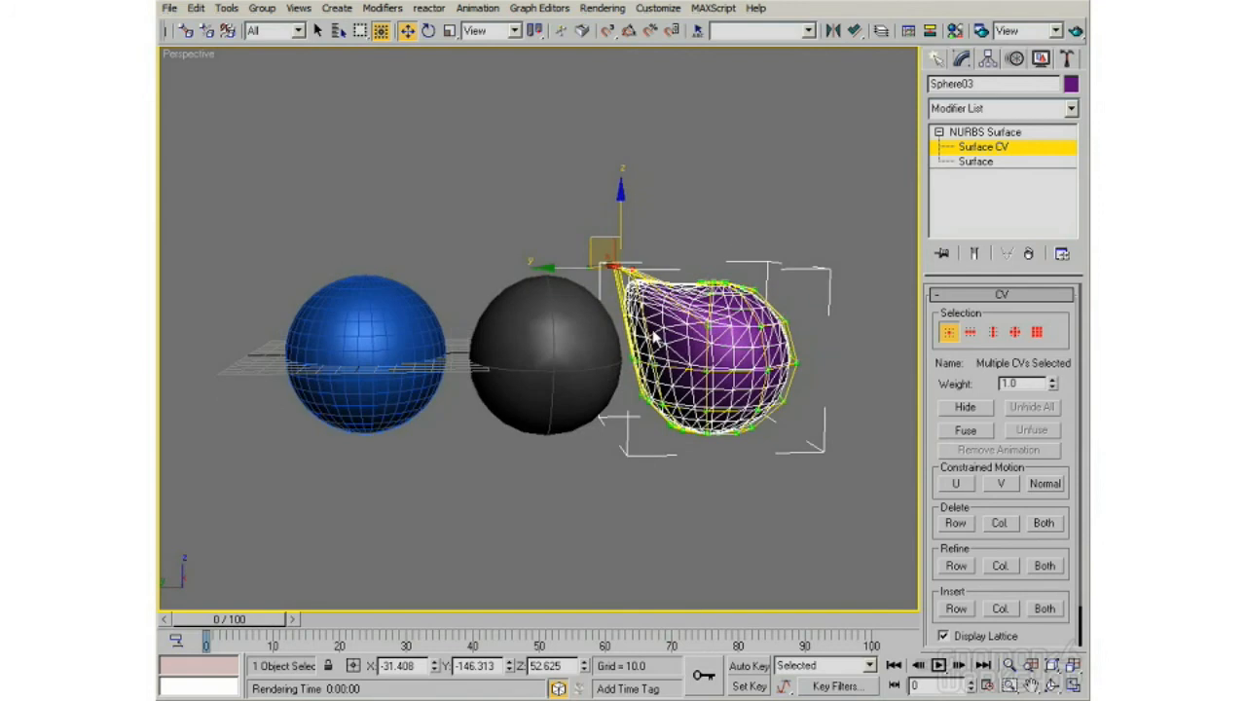
mouse_move(655, 338)
alt+middle_down()
mouse_move(663, 352)
mouse_move(657, 338)
alt+middle_up()
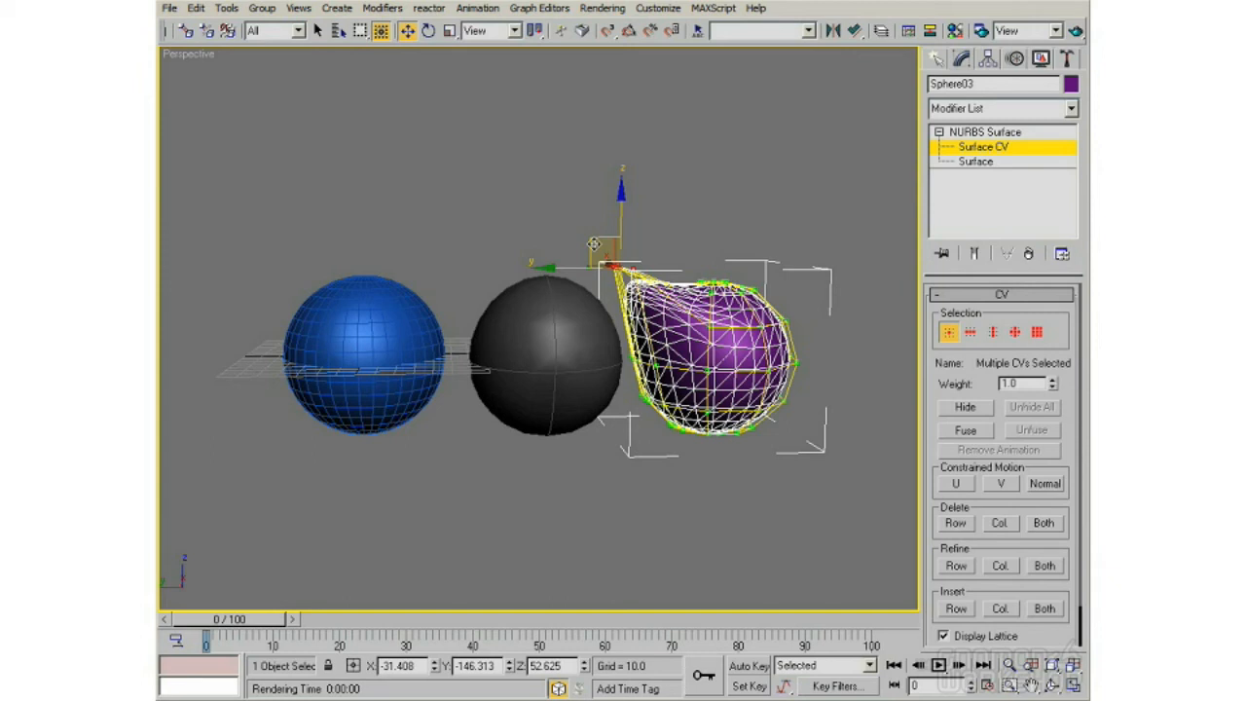
mouse_move(603, 278)
alt+middle_down()
mouse_move(577, 323)
mouse_move(606, 288)
alt+middle_up()
scroll(606, 291, up, 1)
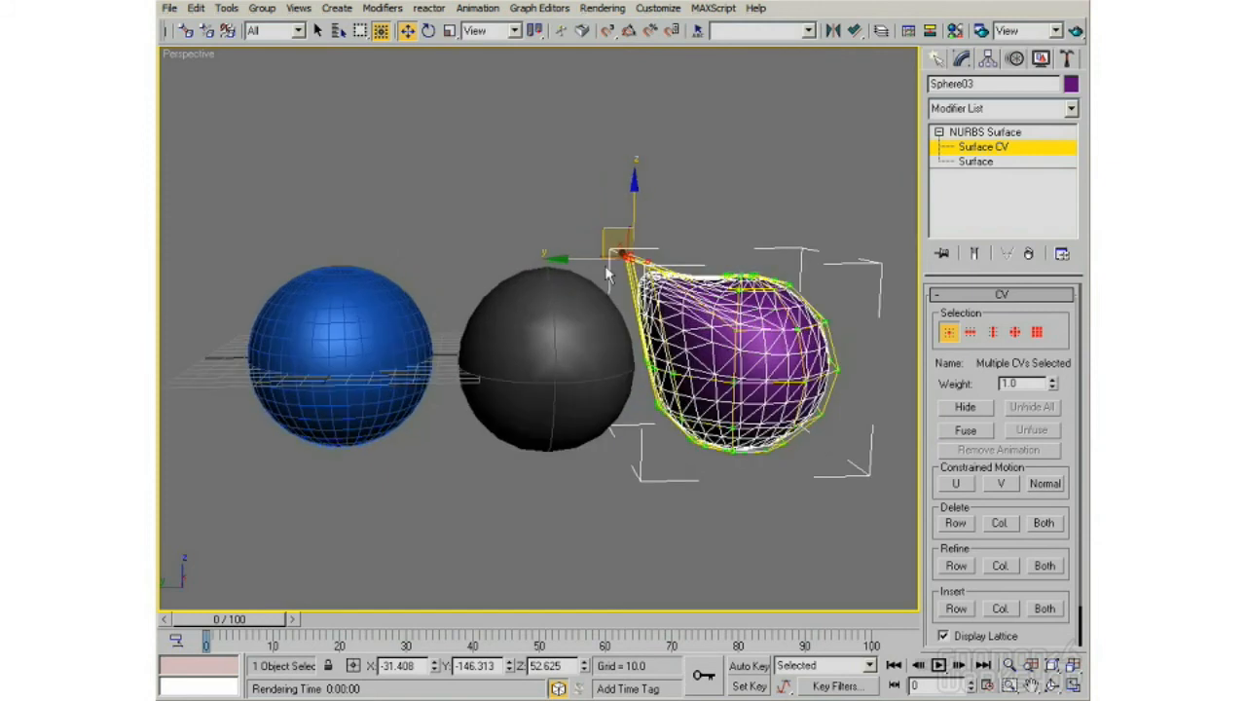
- Undo the control vertex moves on the purple NURBS sphere
key(ctrl+z)
key(ctrl+z)
key(ctrl+z)
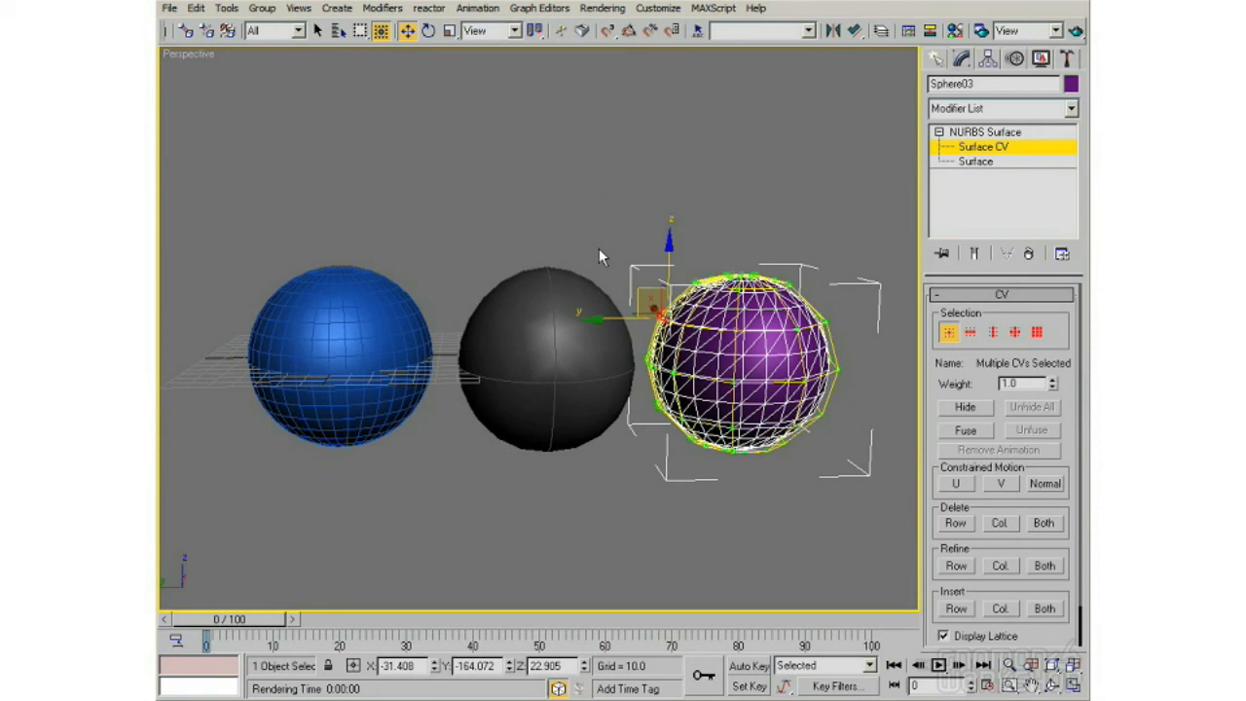
- Select a single control vertex on the purple sphere's front, set CV selection to All CVs, and clear the selection
middle_drag(691, 370, 674, 354)
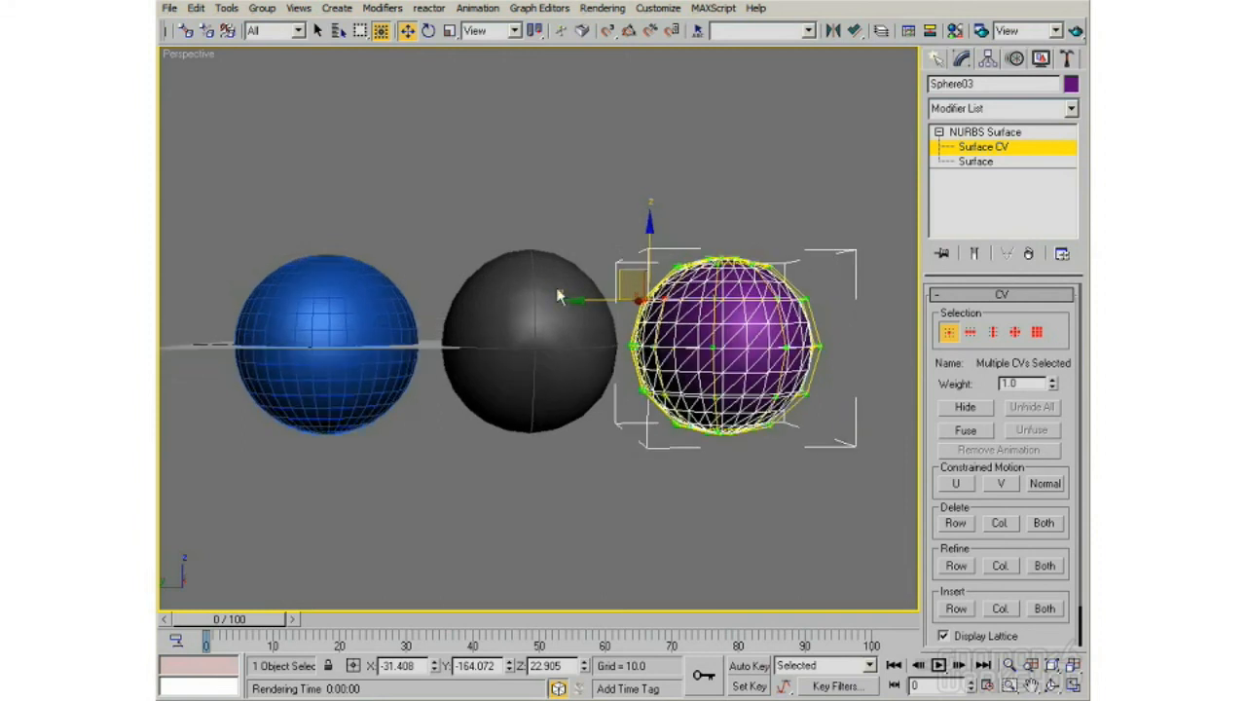
click(708, 301)
click(715, 363)
click(1037, 332)
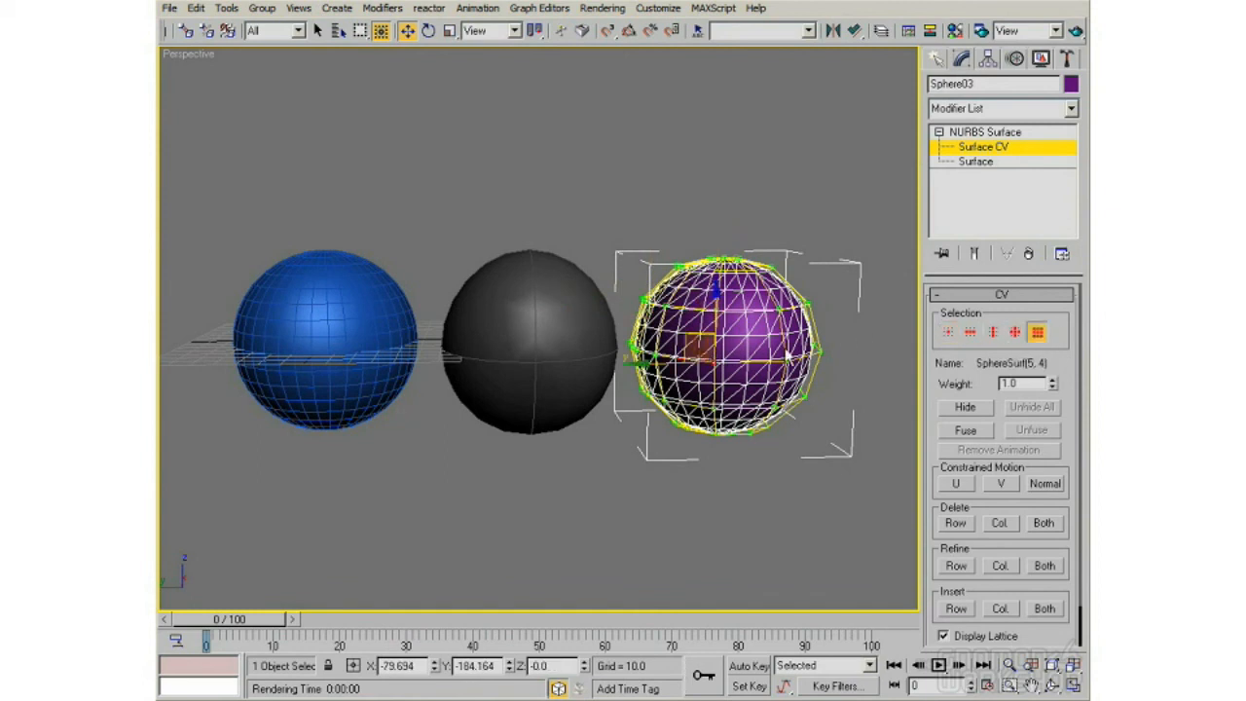
click(734, 337)
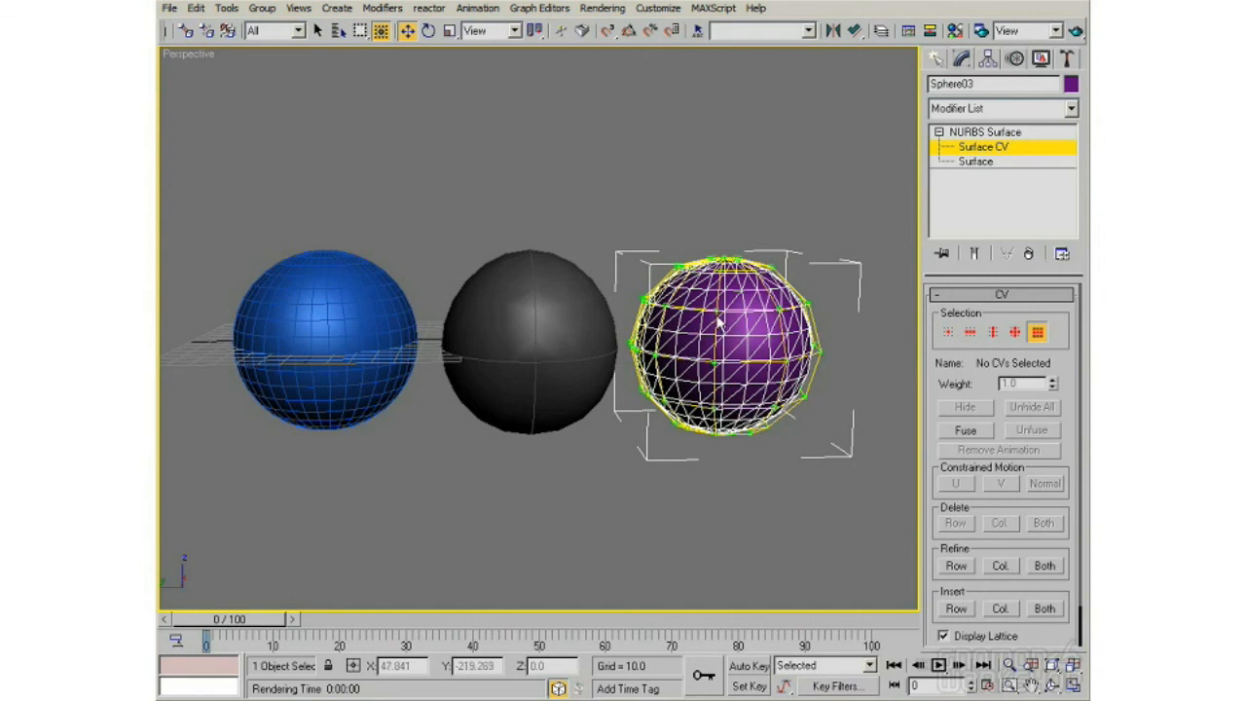
alt+middle_drag(740, 345, 757, 344)
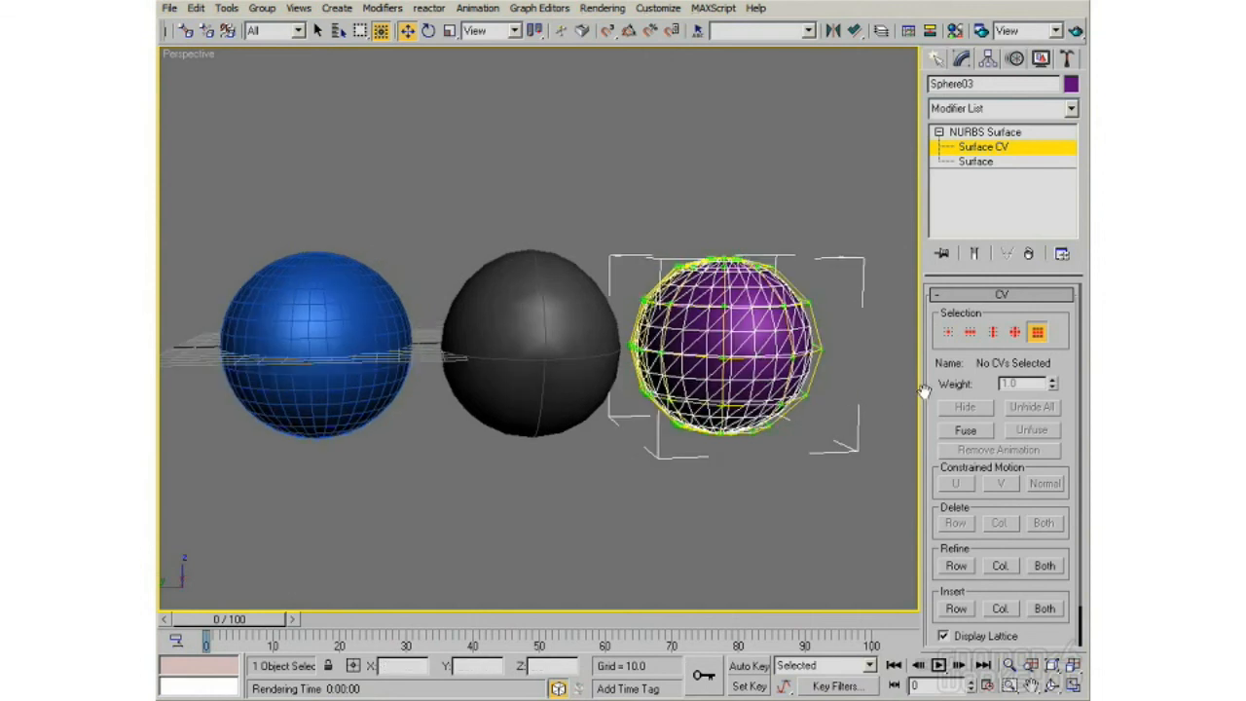
scroll(929, 389, down, 2)
alt+middle_drag(747, 366, 727, 365)
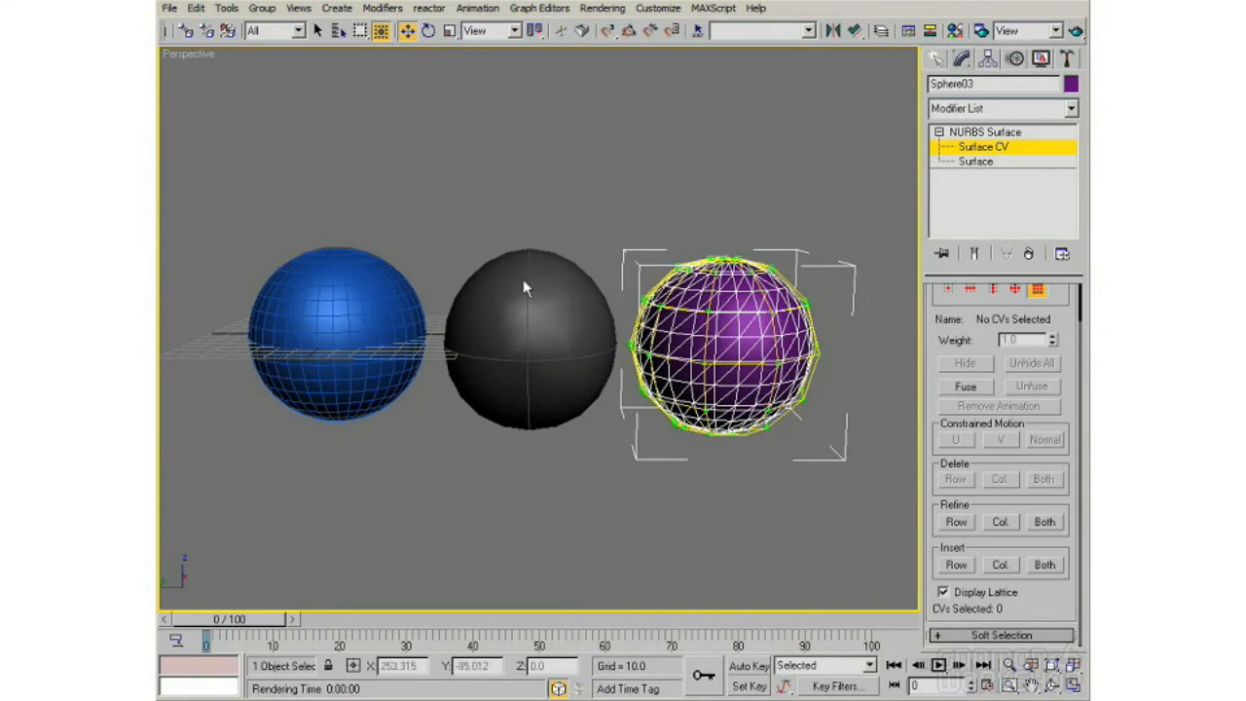
alt+middle_drag(720, 335, 725, 331)
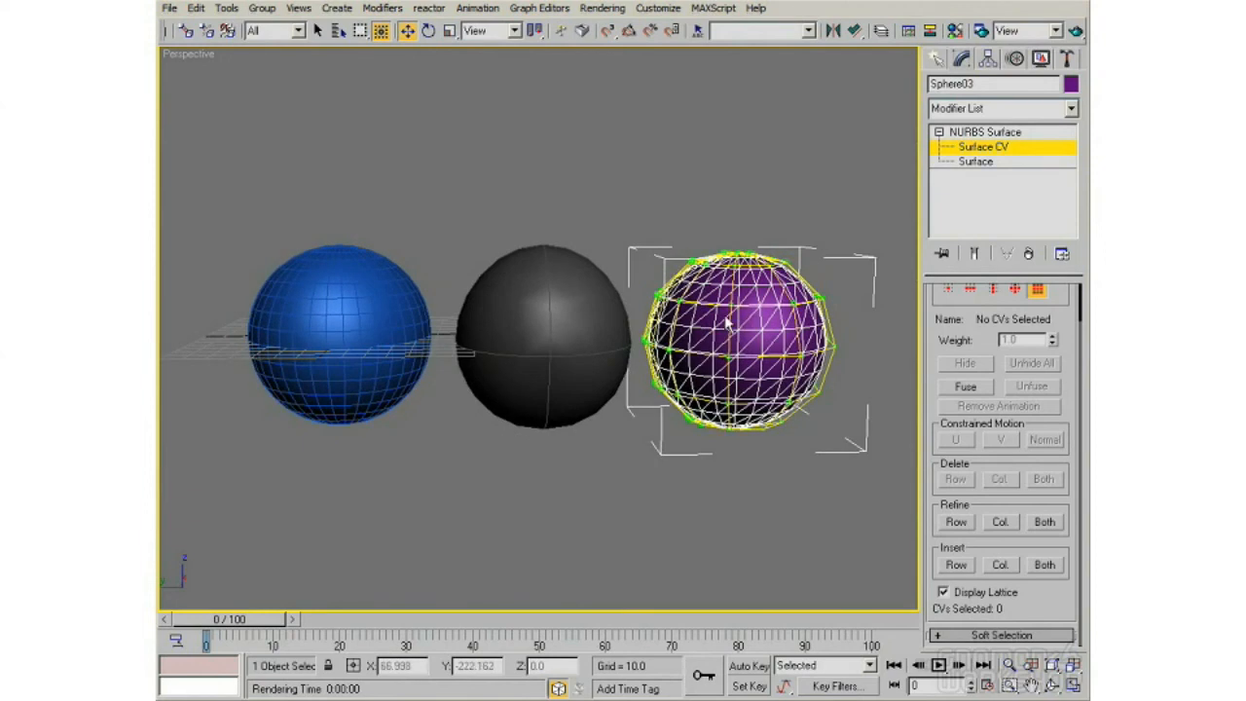
alt+middle_drag(644, 332, 646, 336)
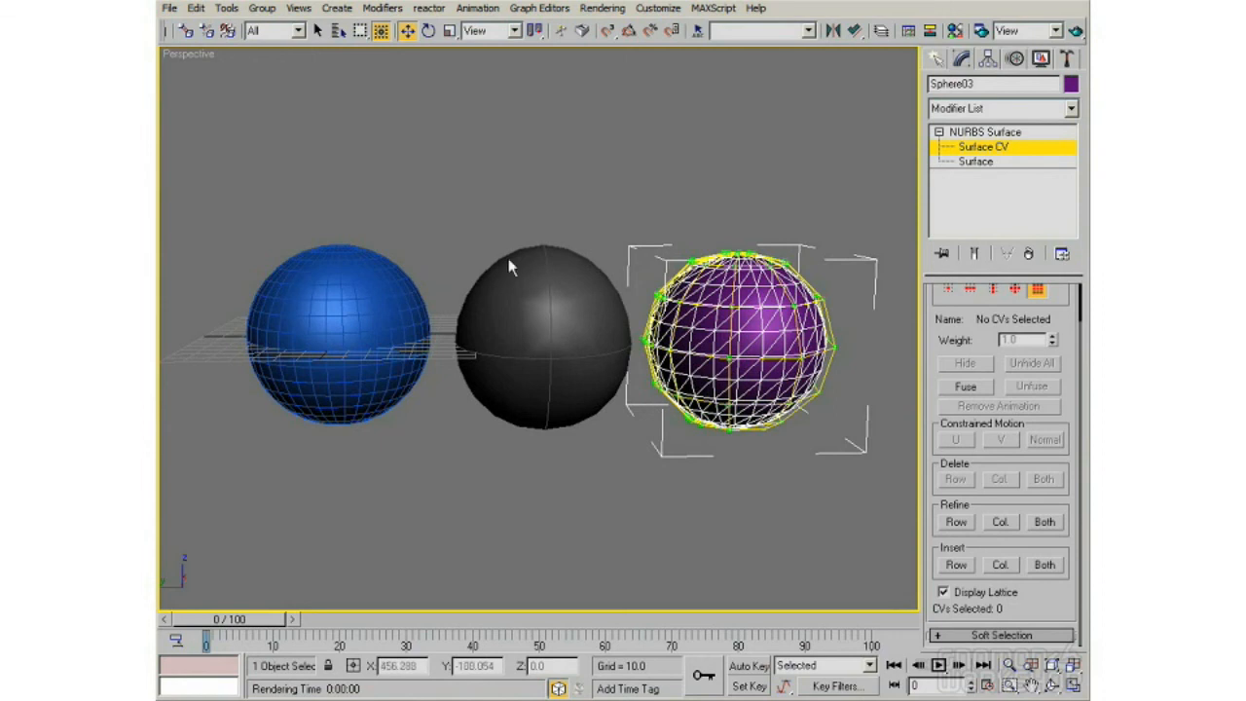
- Examine the blue sphere's faceted outline up close and compare it with the other two spheres
middle_drag(247, 300, 546, 377)
scroll(546, 376, up, 4)
scroll(545, 377, up, 3)
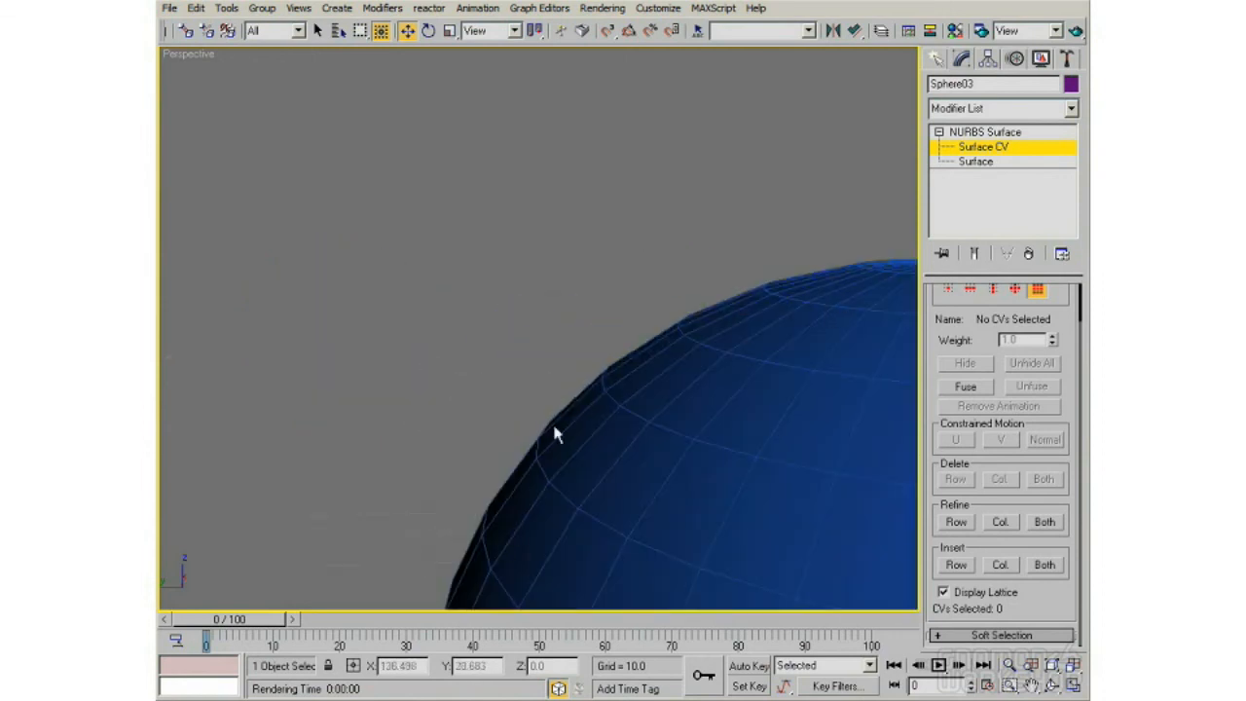
scroll(737, 423, down, 6)
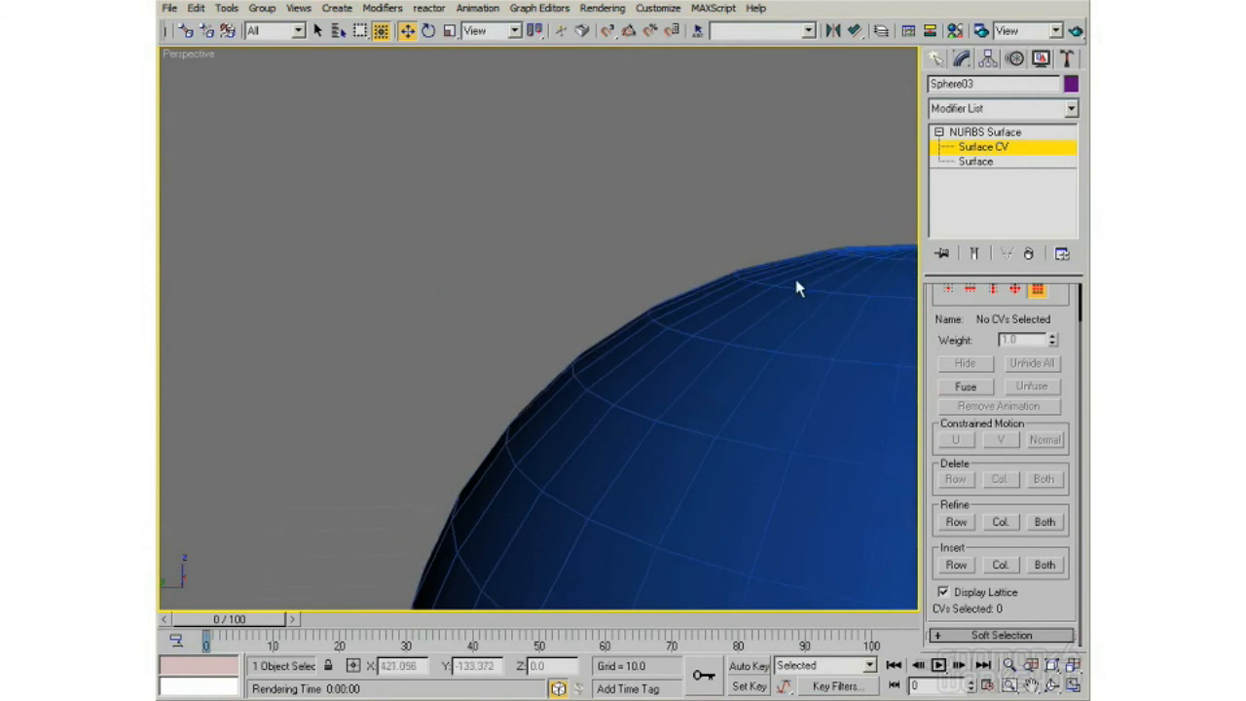
middle_drag(737, 389, 533, 318)
scroll(604, 309, down, 3)
middle_drag(663, 308, 630, 310)
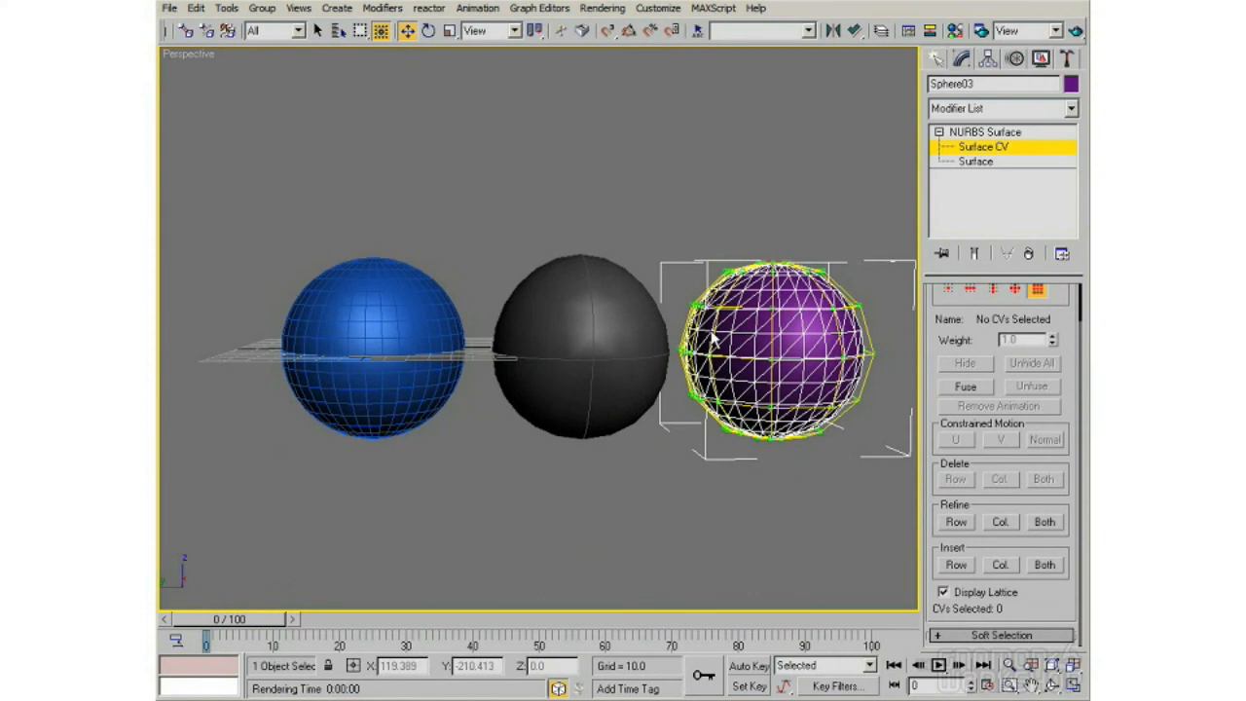